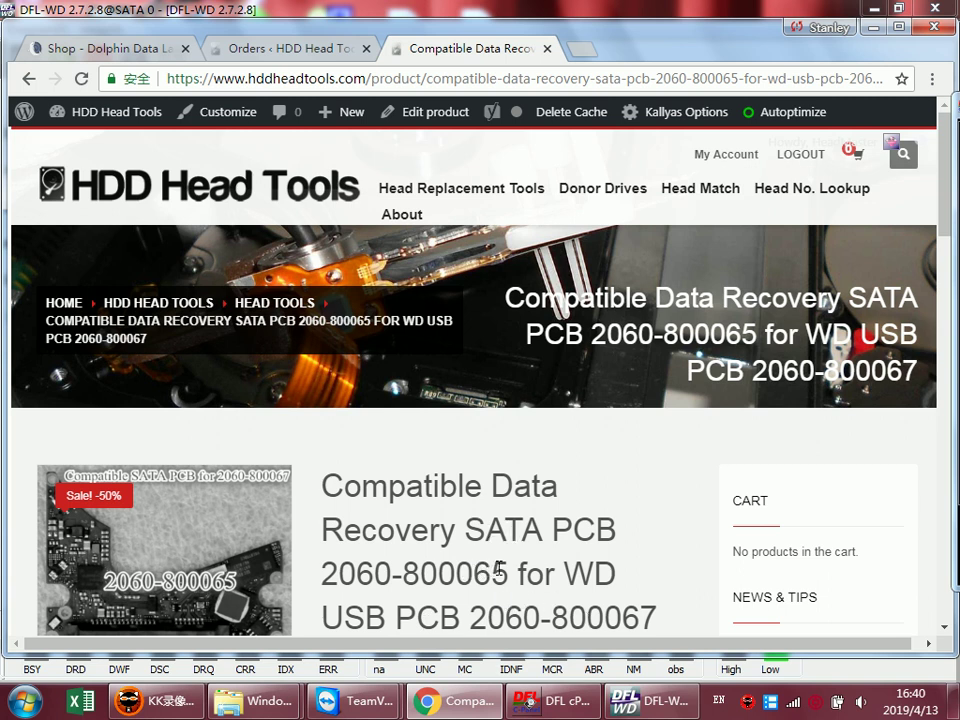
scroll(478, 566, down, 2)
scroll(478, 566, up, 2)
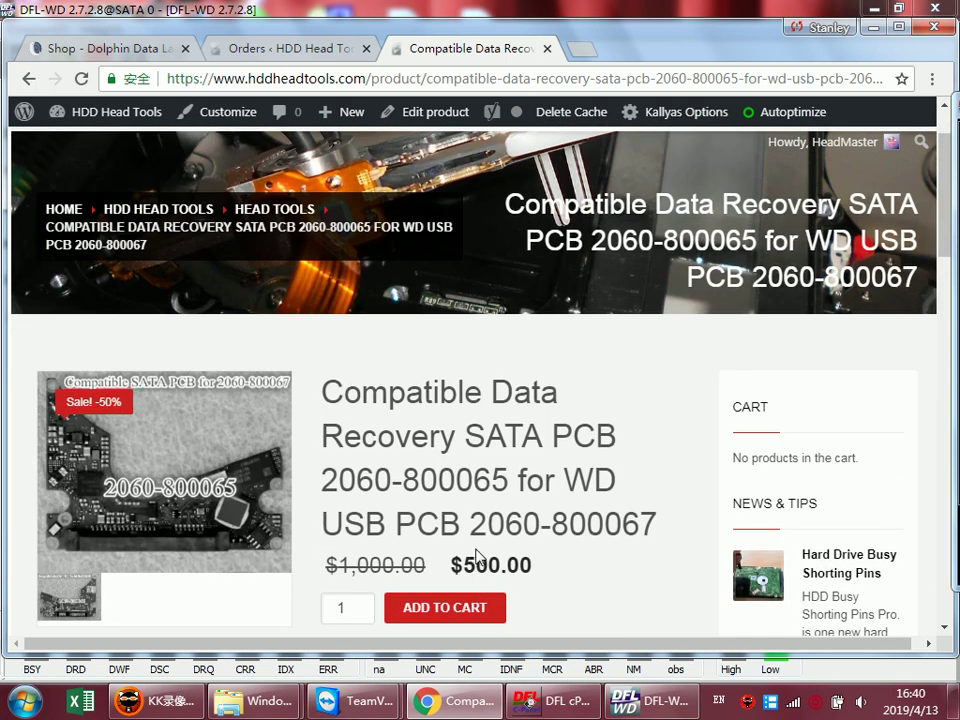
scroll(478, 556, down, 1)
scroll(470, 560, up, 1)
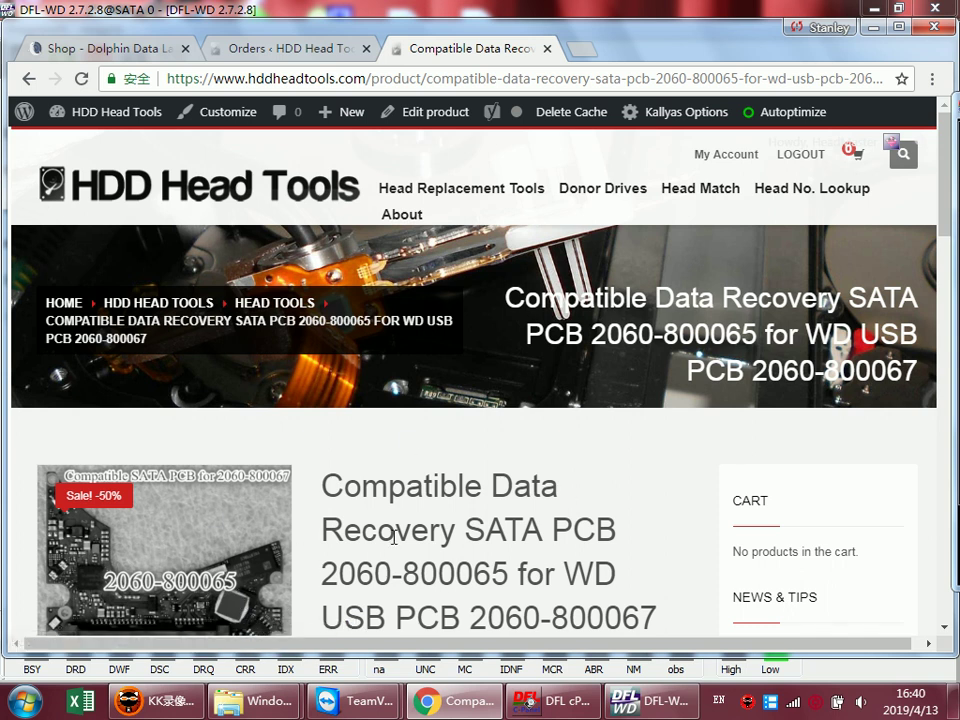
click(875, 28)
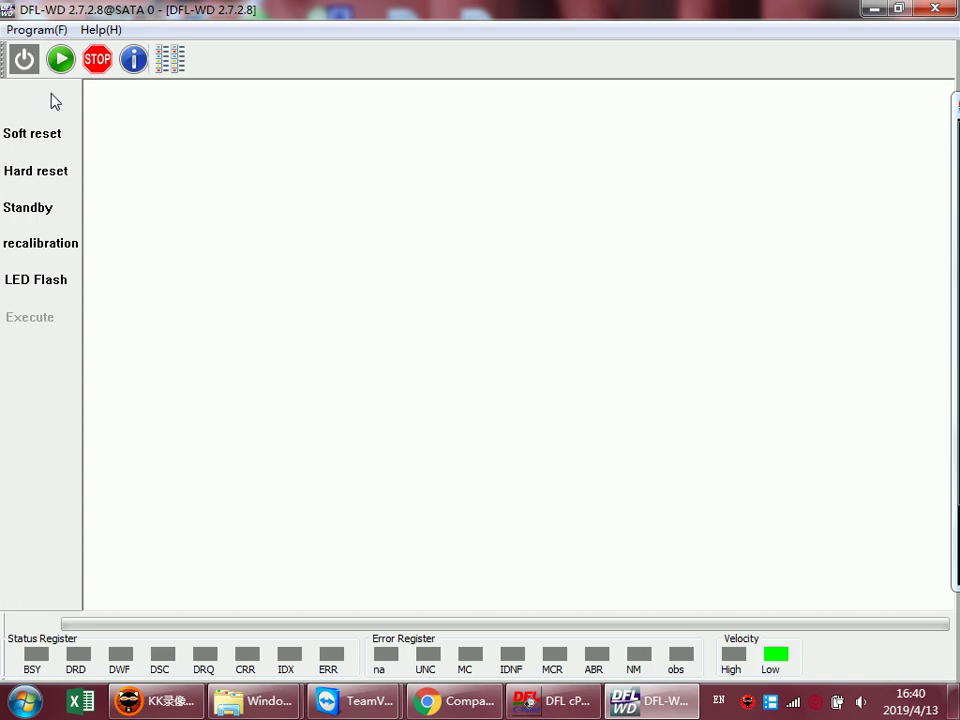
Step: Power on the connected drive and start disk detection to get the WD family choices
click(23, 59)
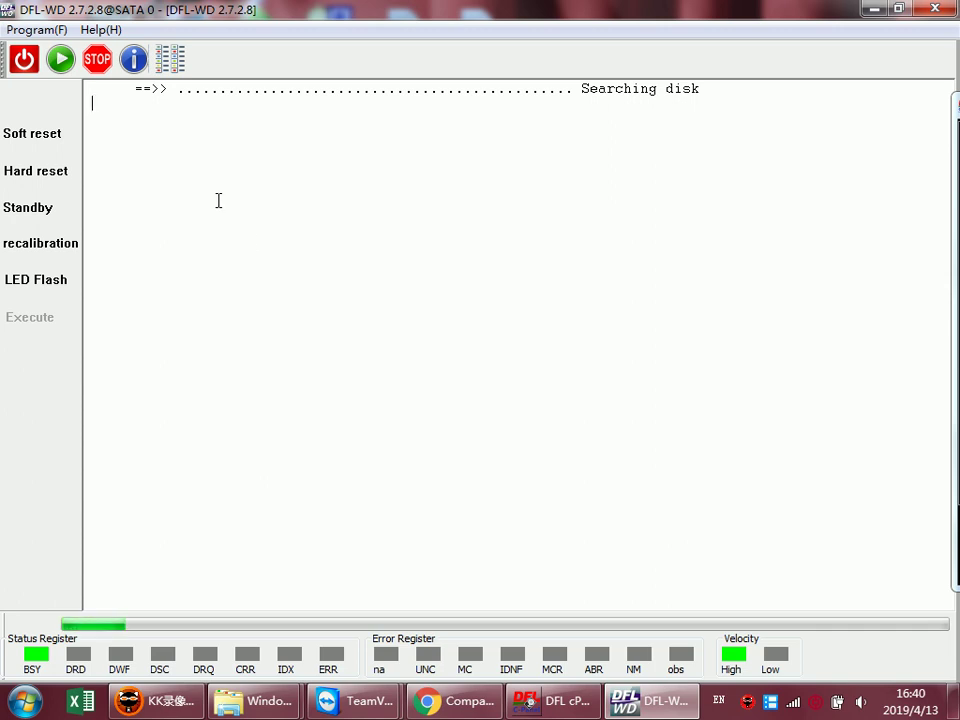
click(60, 58)
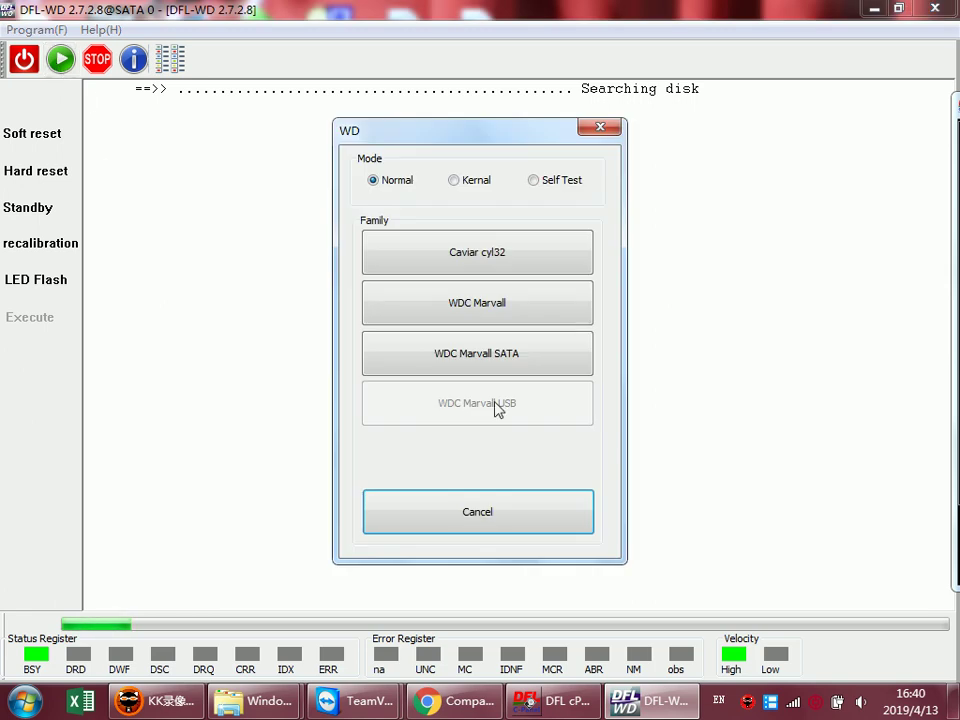
Step: Choose WDC Marvall SATA and auto-detect WD20SDZW-11Z3CS0 (1862 GB, 4 heads), accepting the firmware folder
click(487, 314)
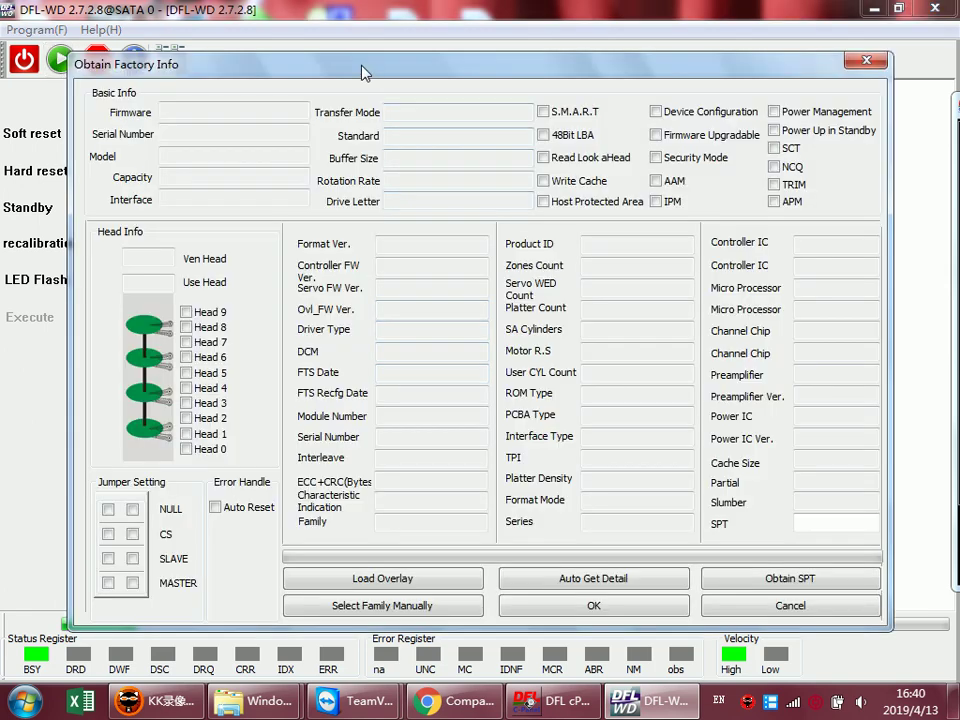
drag(392, 70, 345, 69)
click(579, 576)
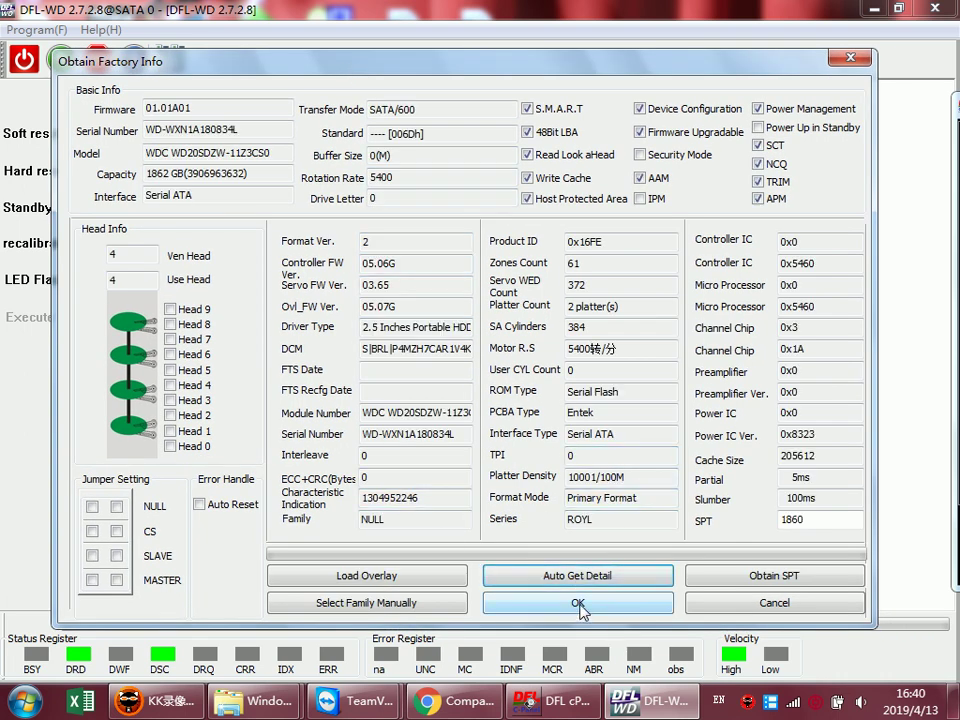
click(580, 604)
click(555, 541)
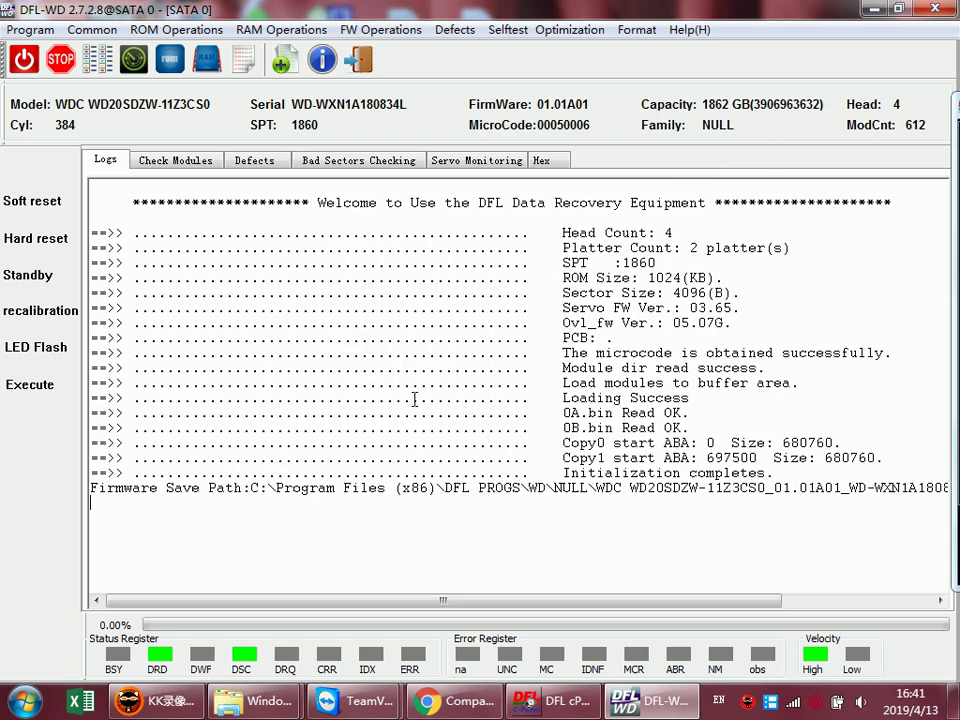
Step: Show the firmware module list sorted by Module ID
click(185, 162)
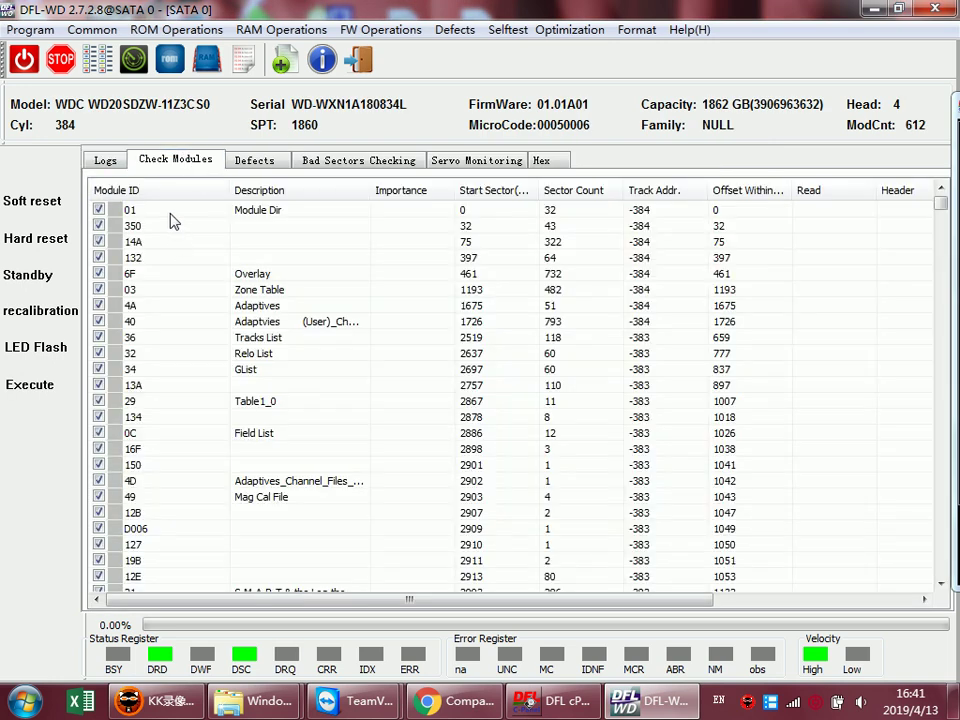
click(165, 191)
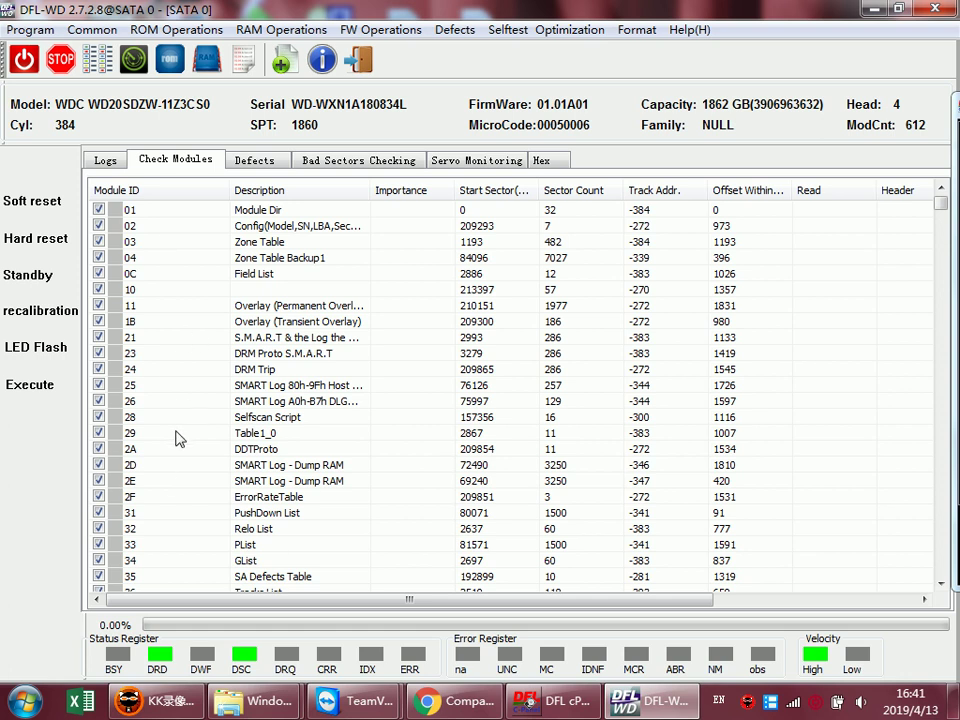
scroll(189, 437, down, 3)
scroll(195, 440, up, 3)
Step: Read the ROM and save it as ROM_WDC WD20SDZW-11Z3CS0.bin, overwriting the old copy
click(176, 29)
click(225, 92)
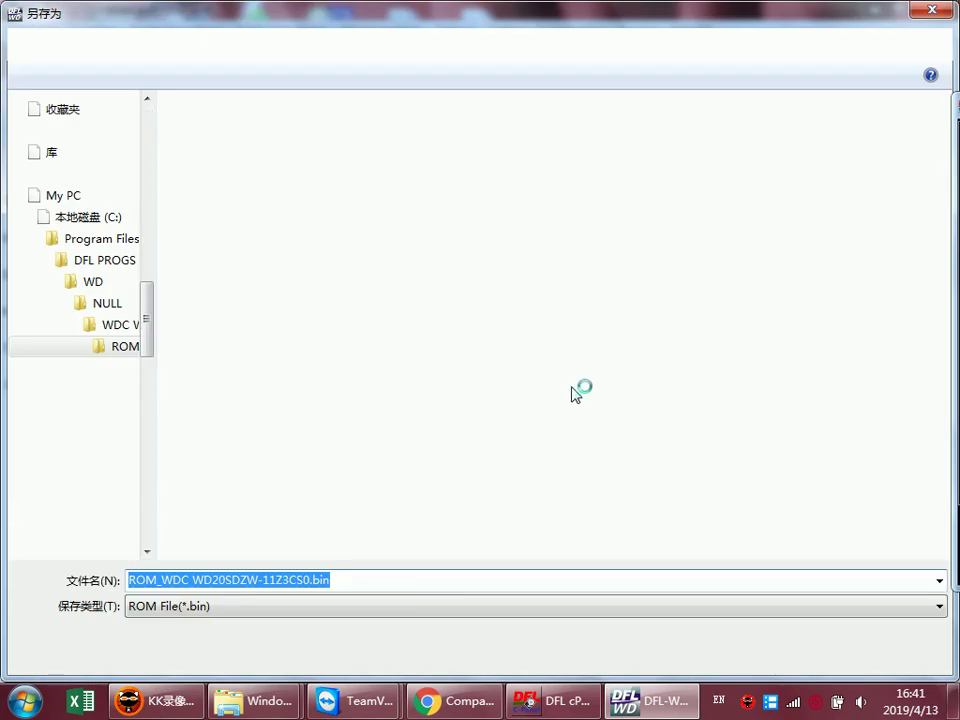
click(769, 647)
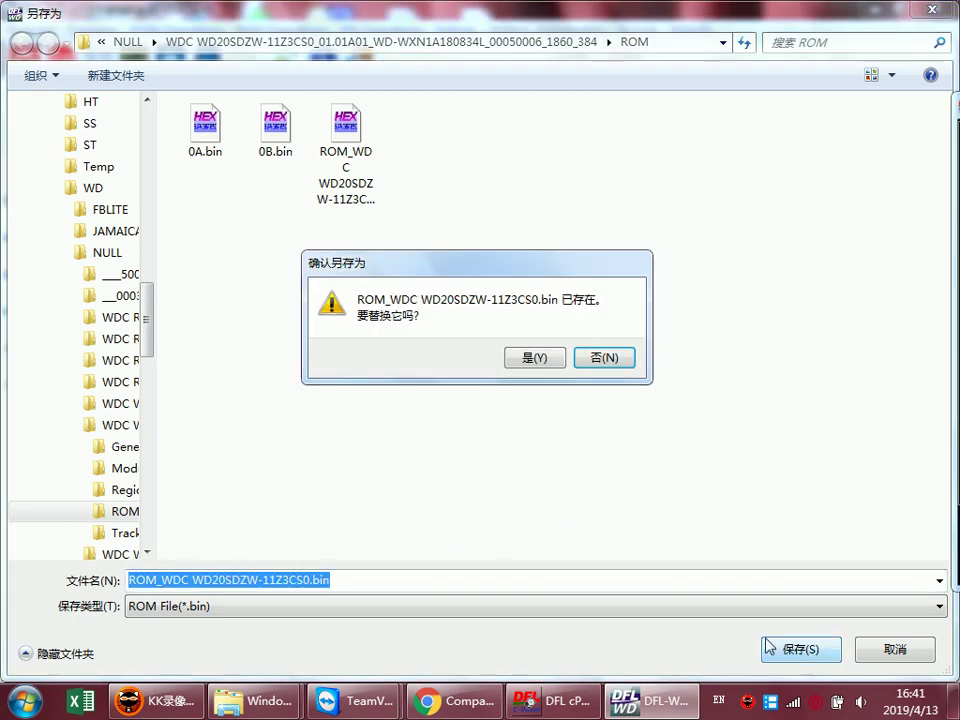
click(544, 360)
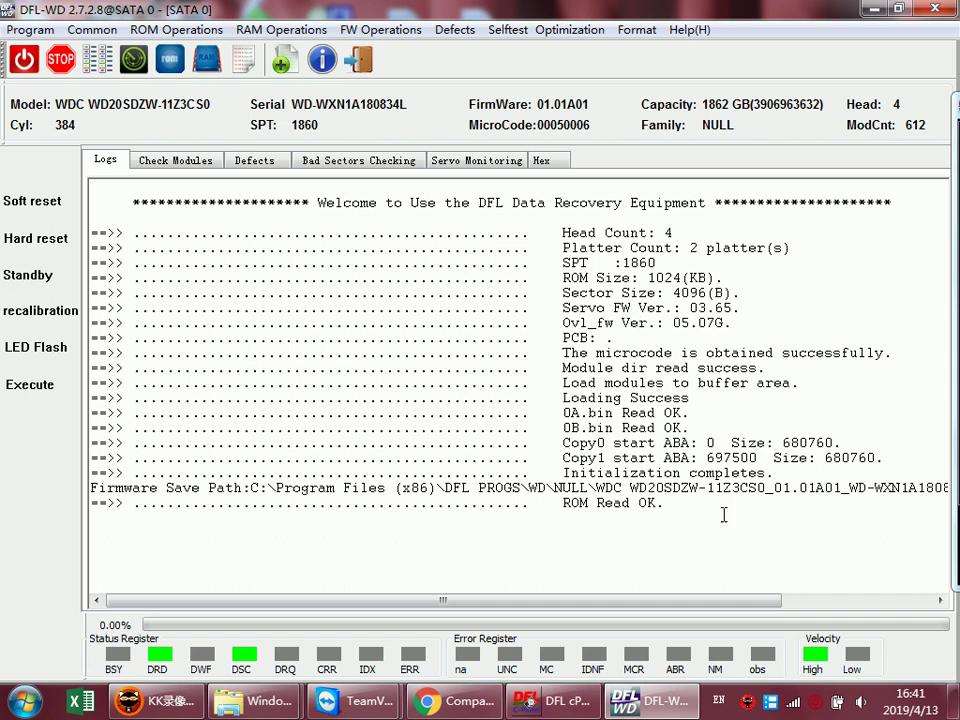
click(176, 160)
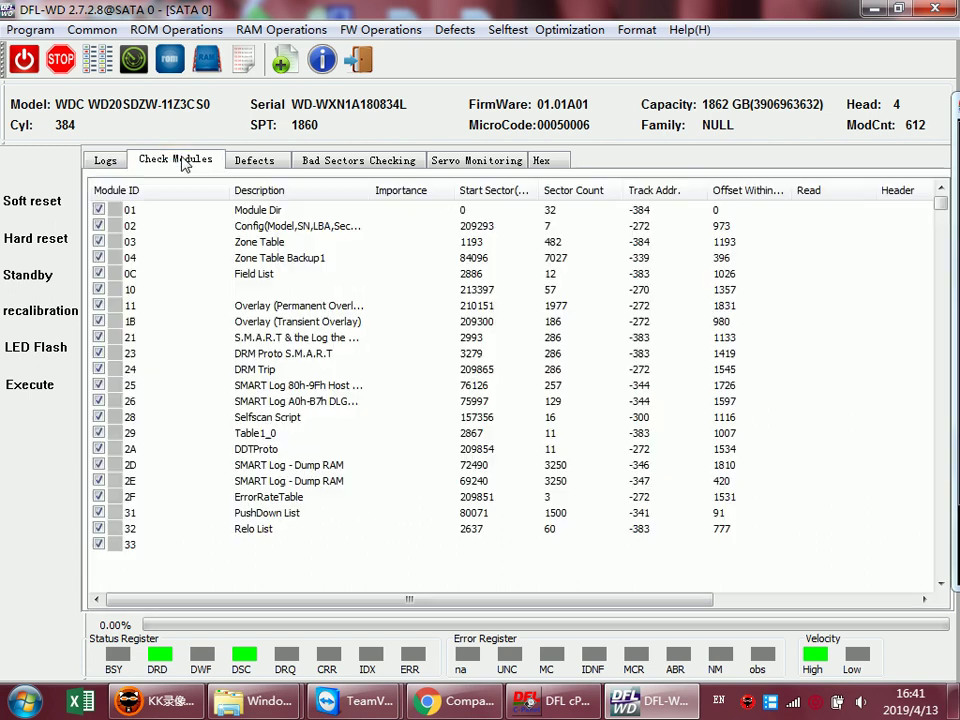
Step: Read all firmware modules to the default modules folder and follow the progress log
click(380, 29)
mouse_move(450, 72)
click(620, 78)
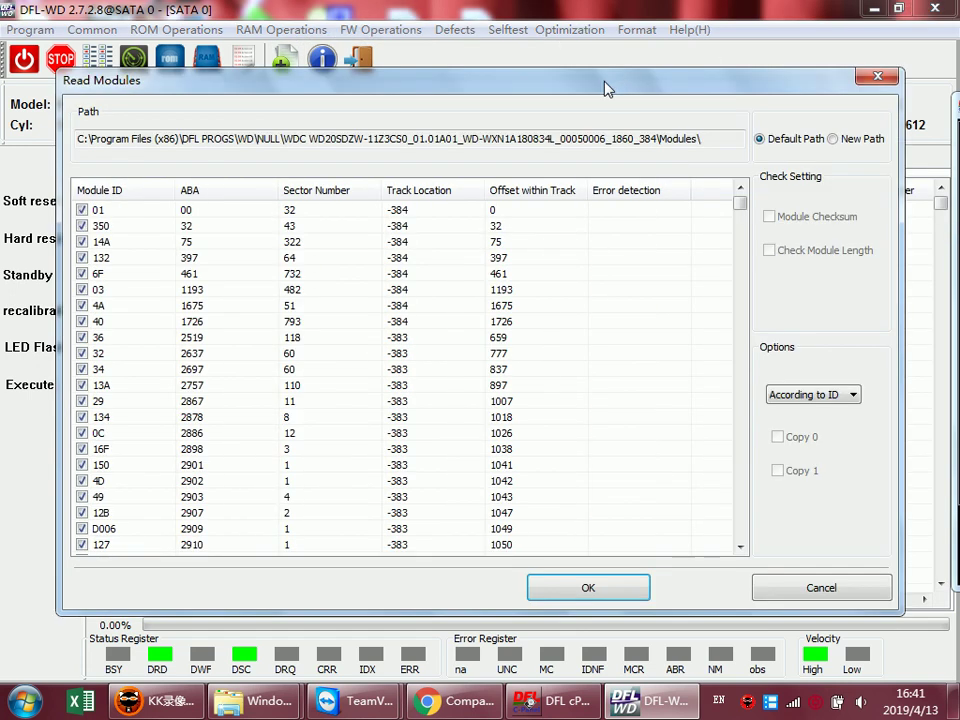
click(584, 591)
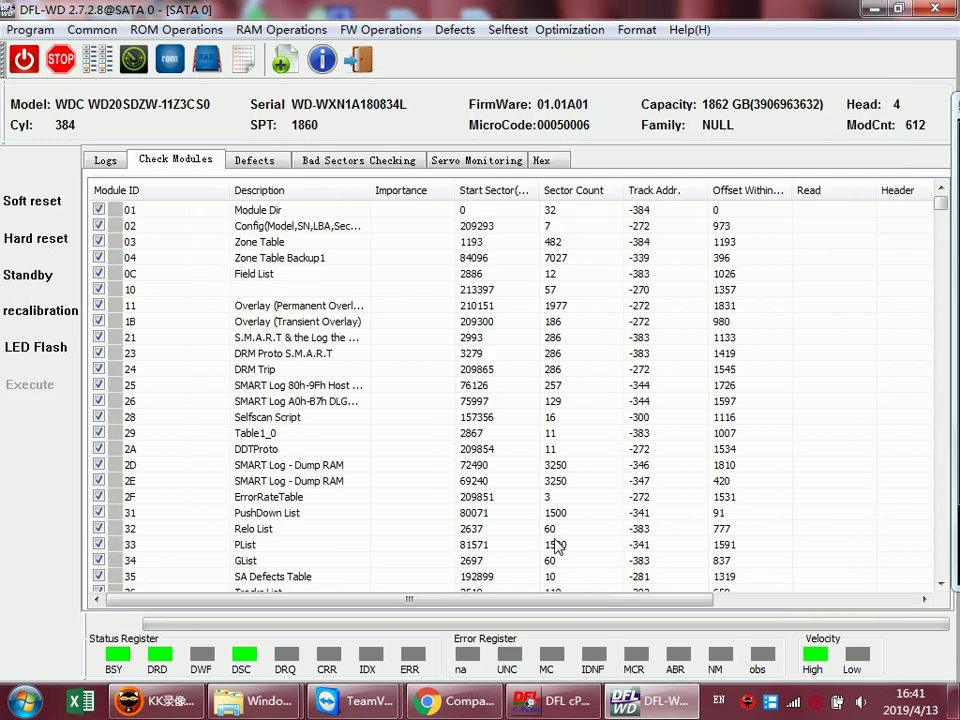
click(108, 156)
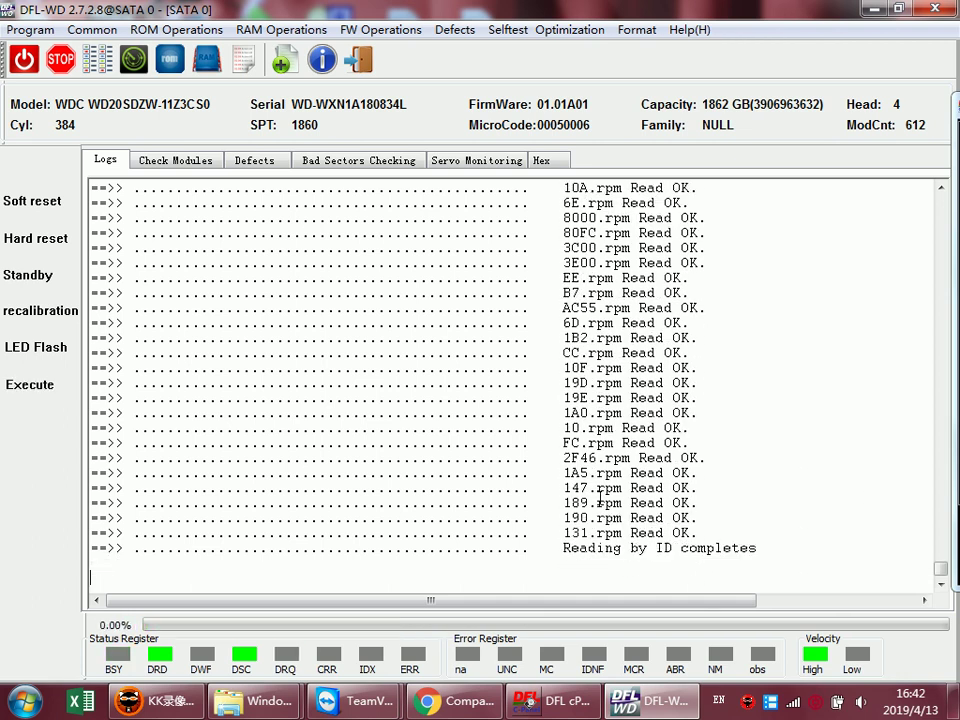
Step: Confirm the modules read OK, then open module 02 in the hex editor
scroll(519, 426, up, 15)
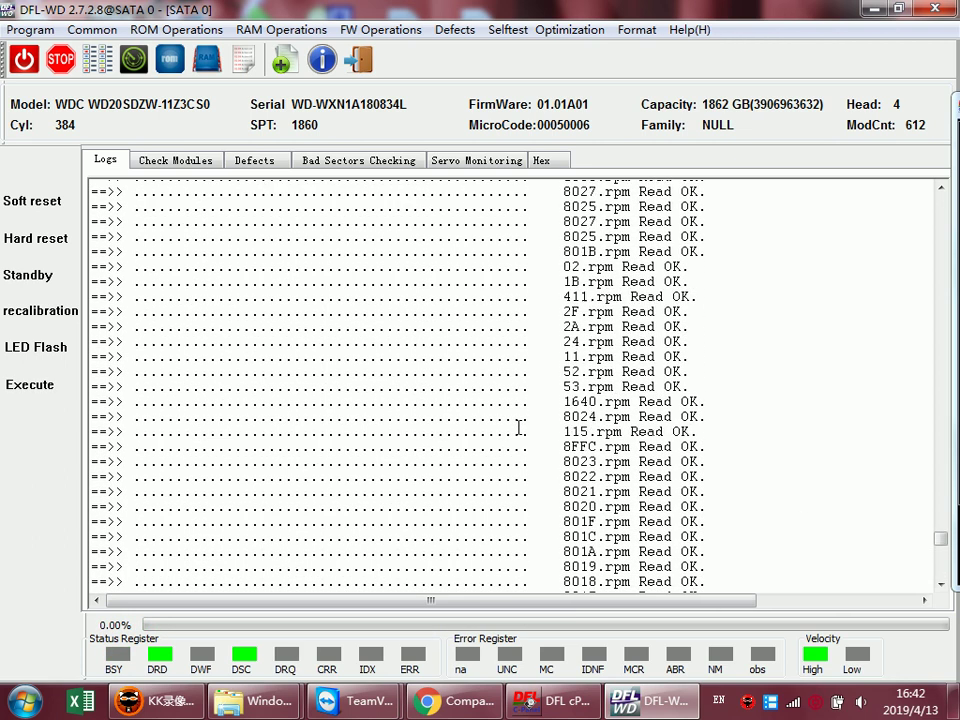
scroll(519, 426, up, 10)
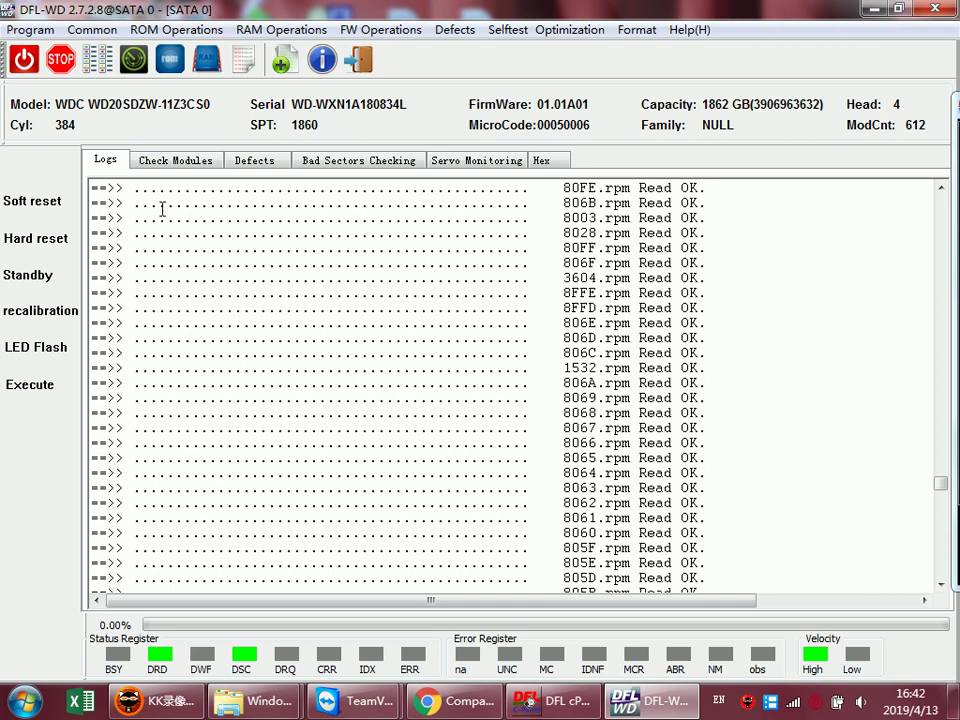
click(162, 162)
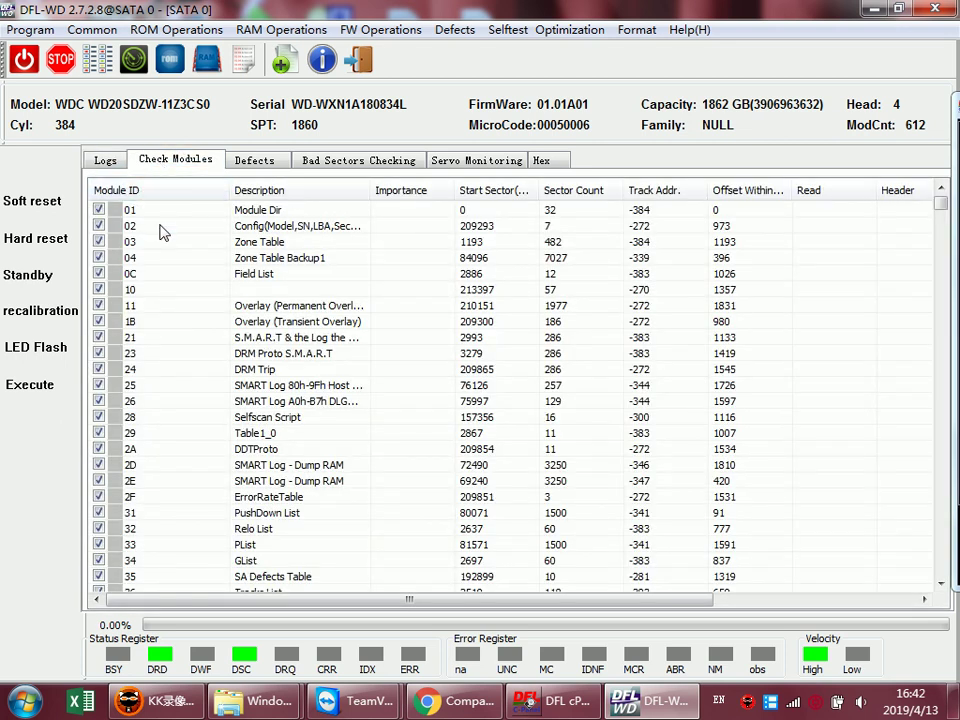
double_click(164, 232)
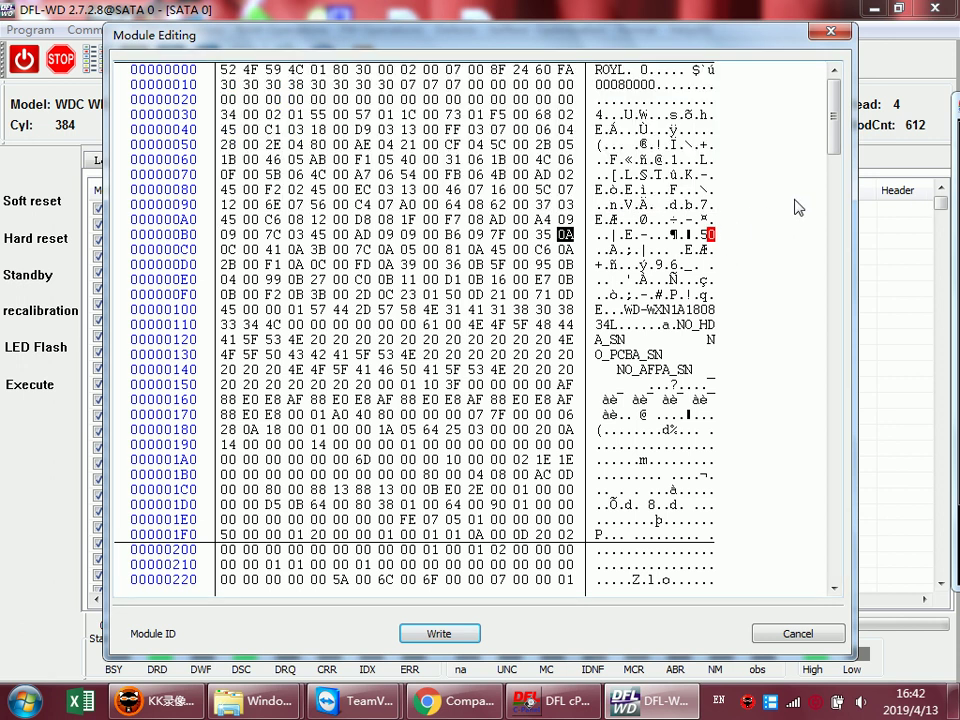
scroll(797, 207, down, 20)
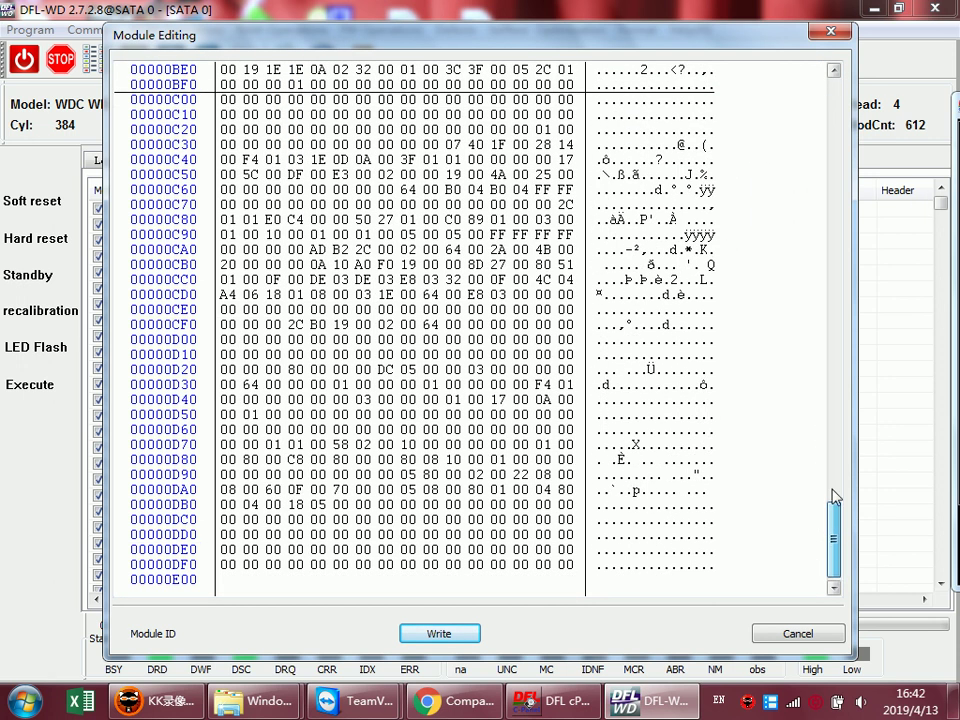
drag(835, 497, 836, 352)
scroll(415, 515, down, 1)
click(385, 461)
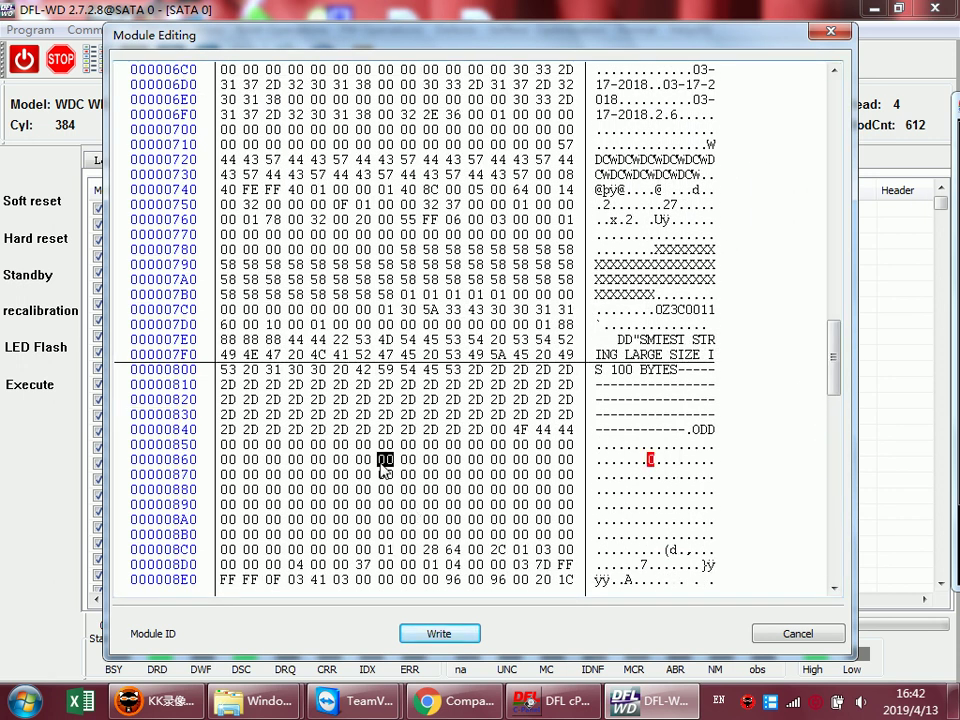
key(Left)
key(Left)
key(Left)
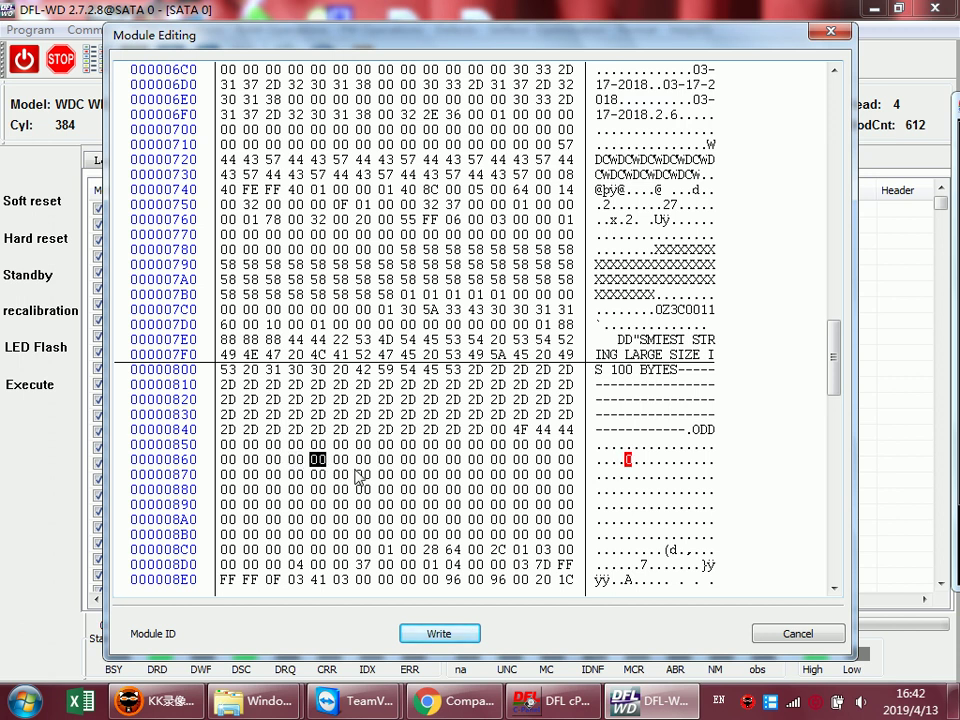
click(405, 475)
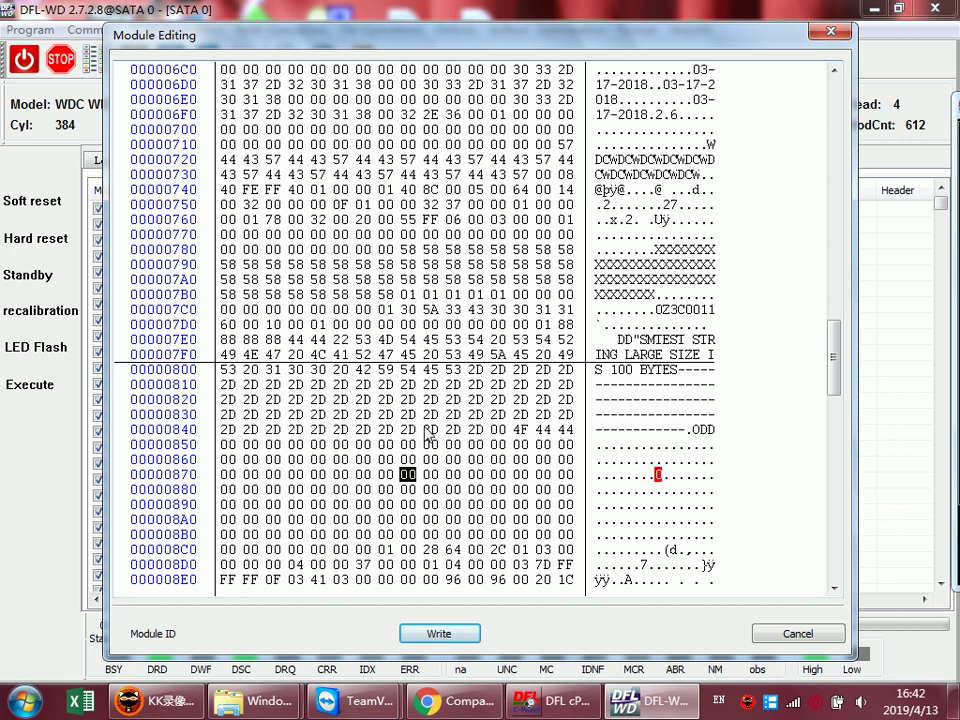
scroll(427, 432, down, 2)
scroll(432, 430, up, 2)
scroll(432, 430, down, 2)
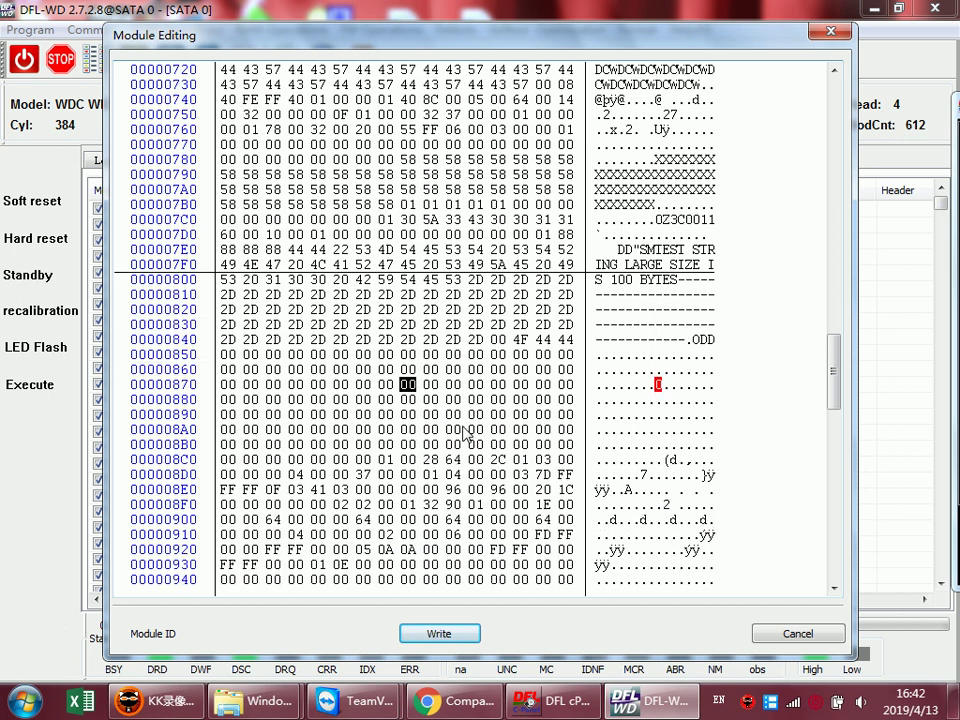
key(Escape)
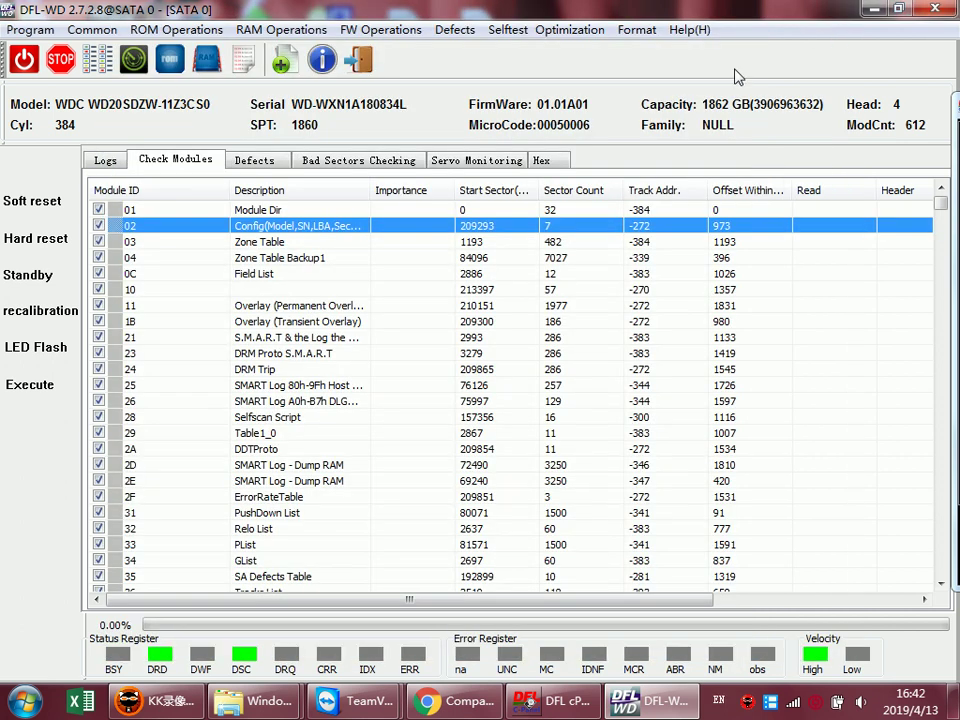
click(45, 386)
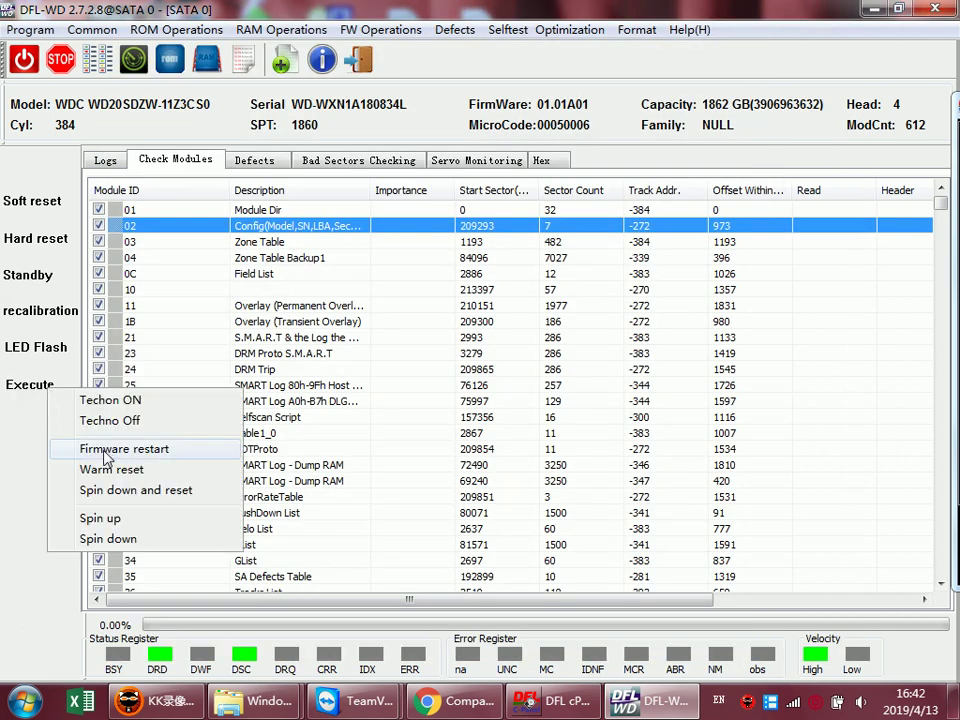
click(168, 103)
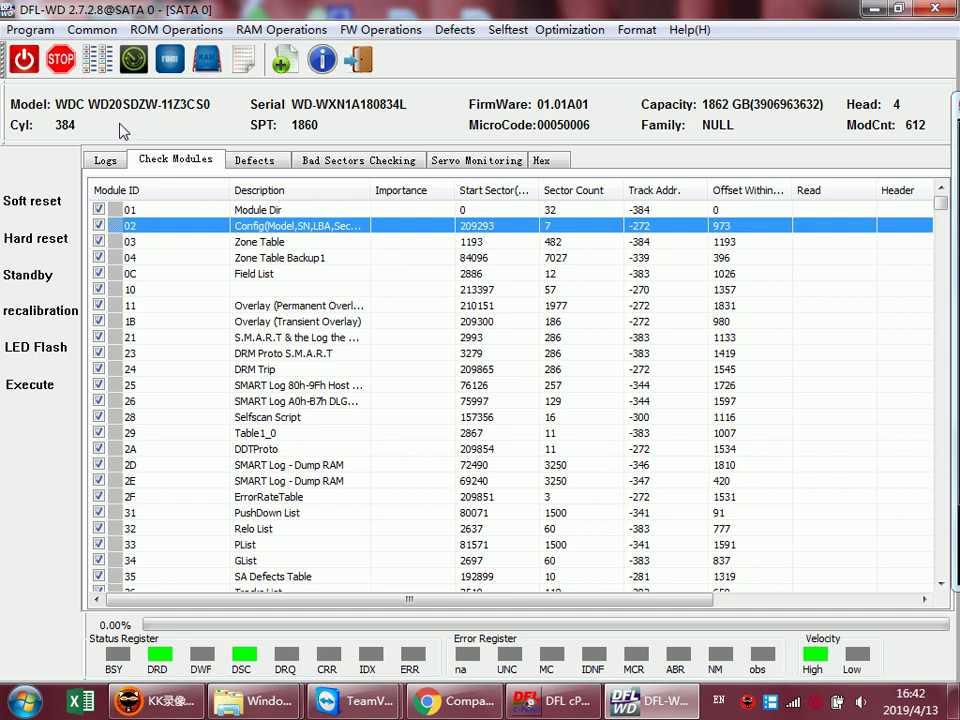
click(90, 55)
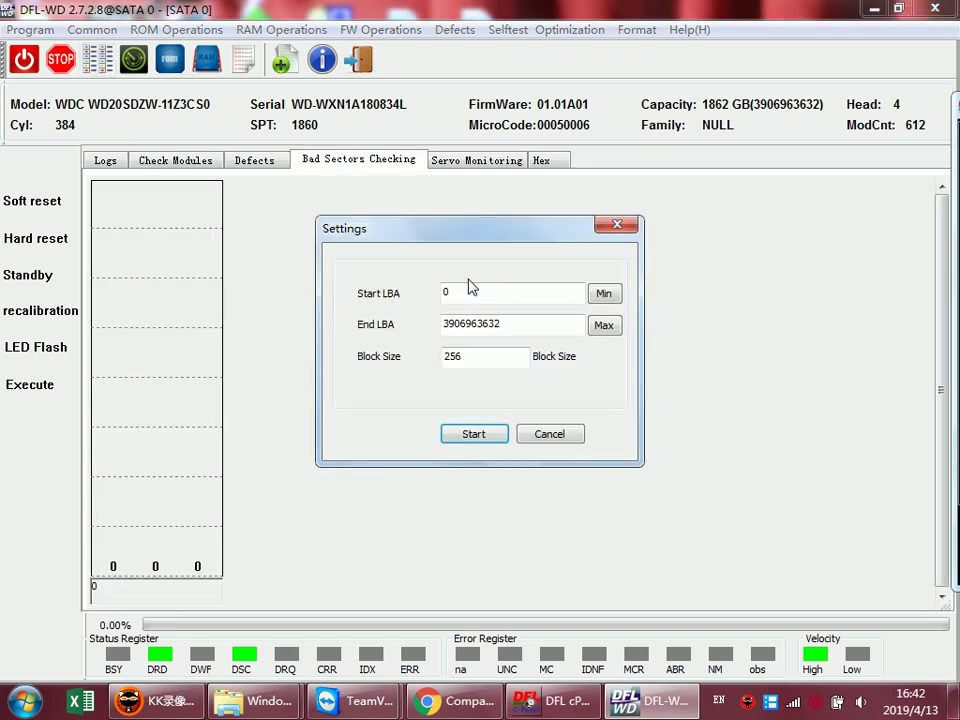
Step: Start the bad-sector scan from LBA 0 across the whole drive
click(487, 437)
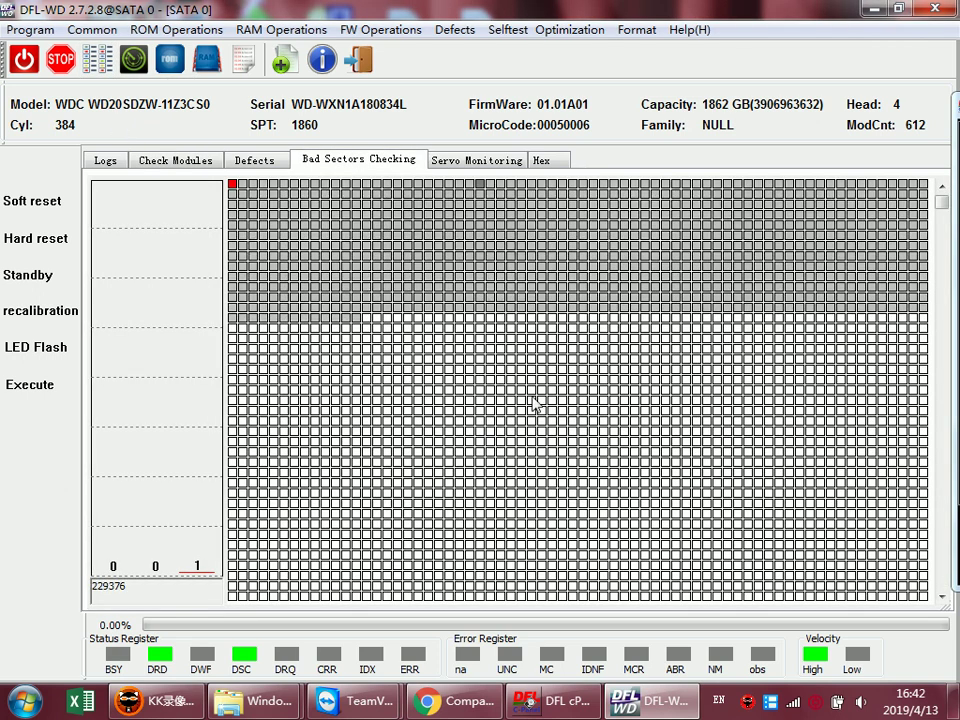